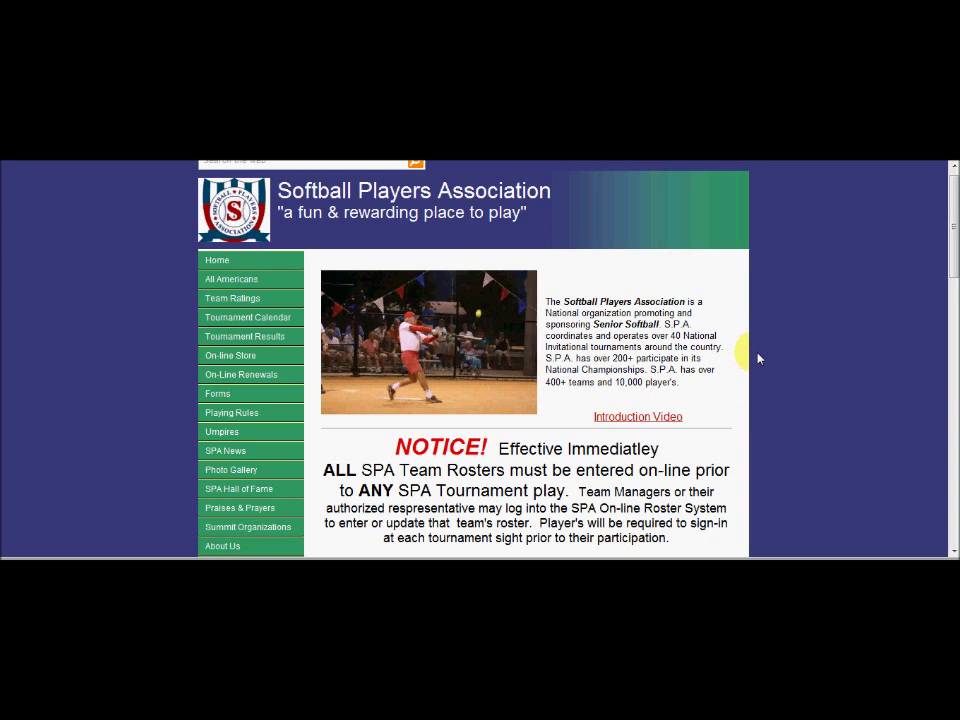
# Open On-Line Roster Management from the Softball Players Association page.
pyautogui.scroll(-1, 760, 356)
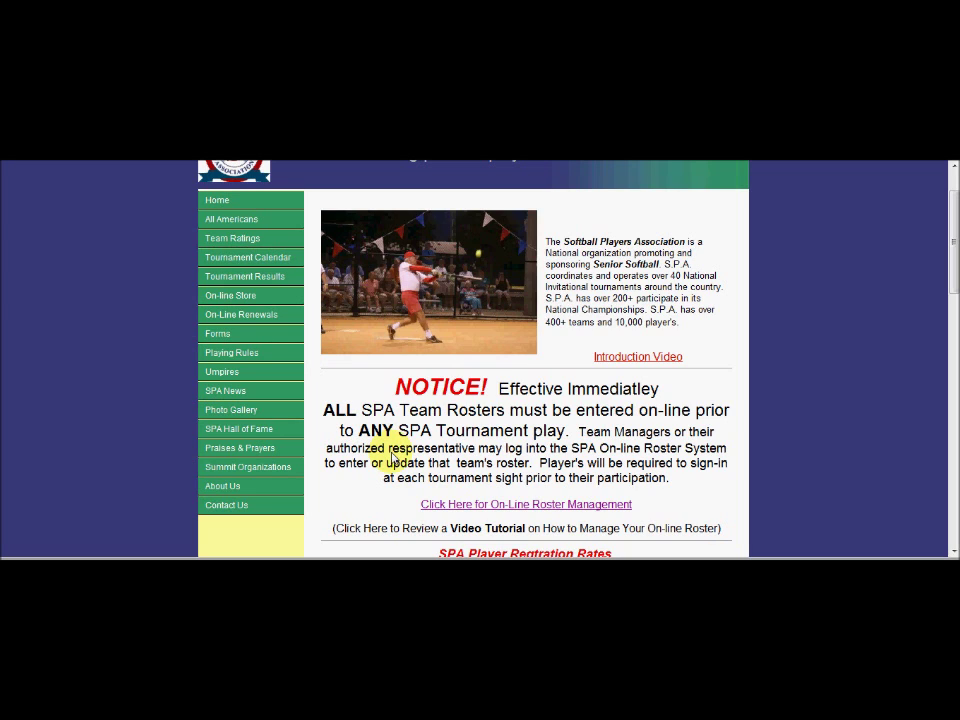
pyautogui.click(477, 505)
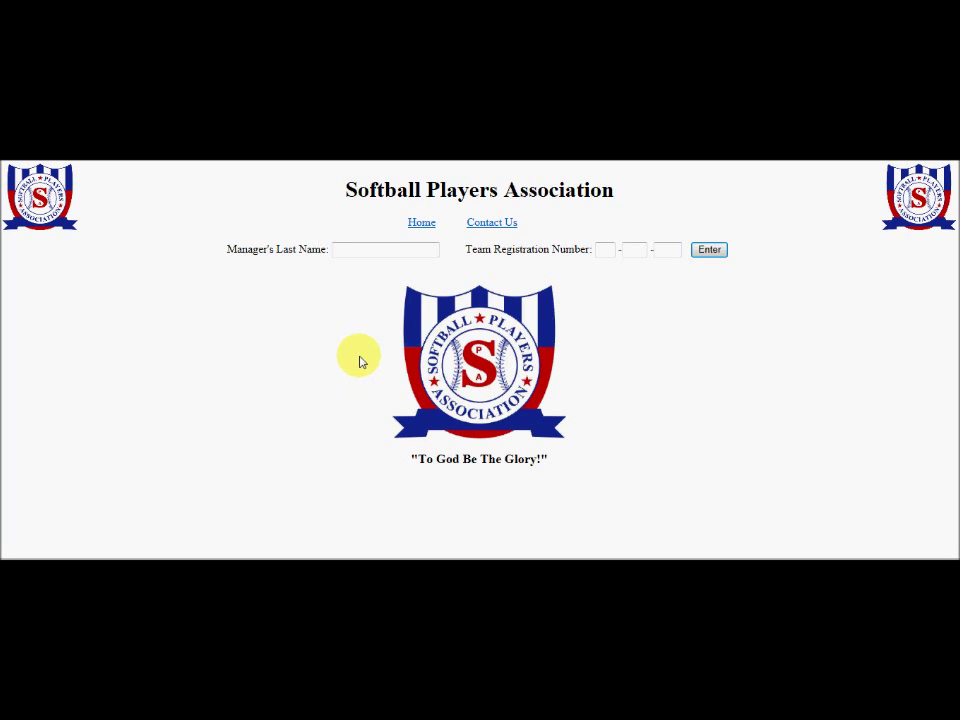
# Enter the manager's last name and the three-part team registration number on the login form.
pyautogui.click(355, 257)
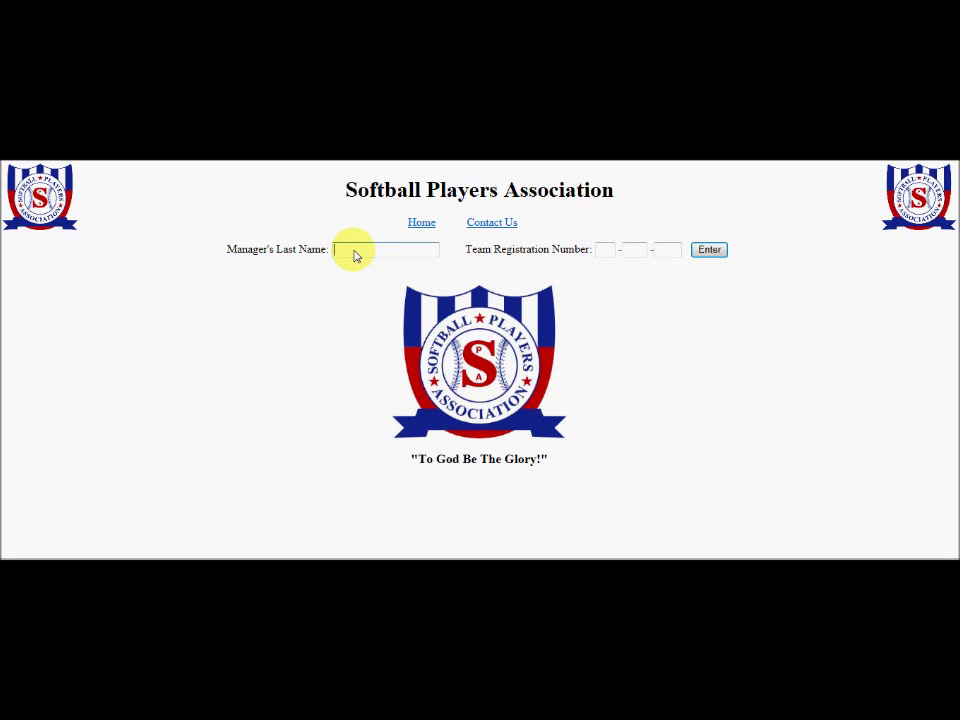
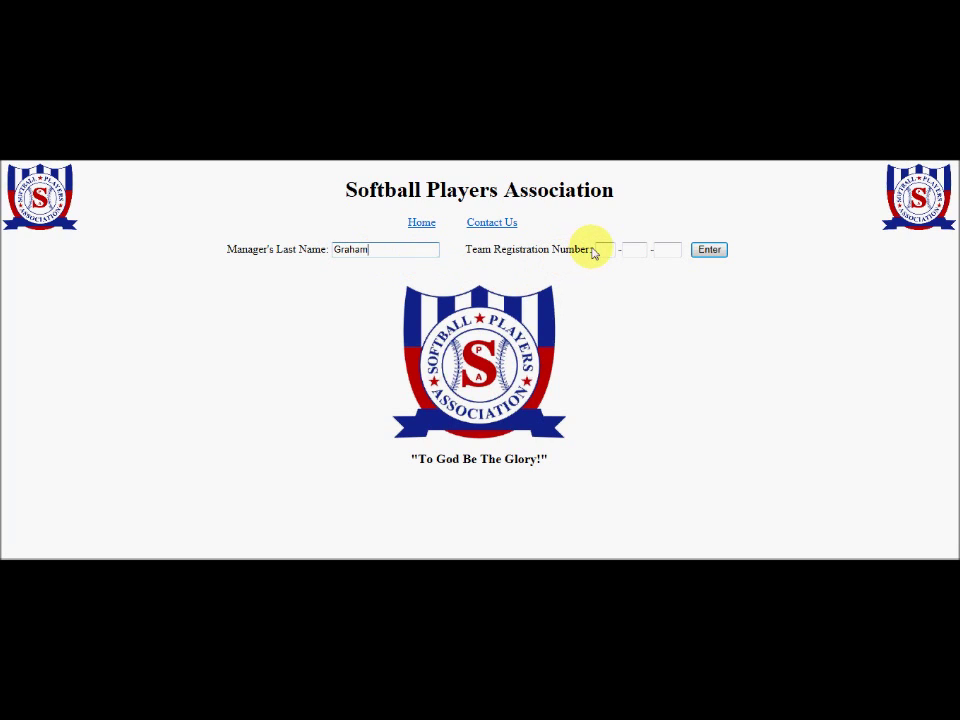
pyautogui.press('Tab')
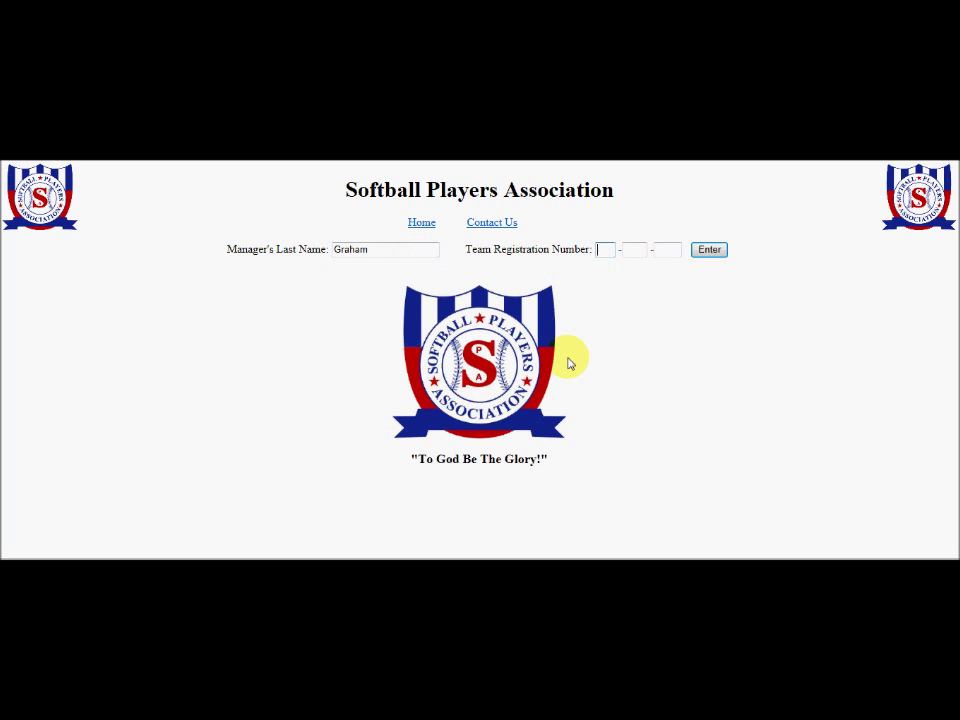
pyautogui.click(621, 254)
pyautogui.write('954')
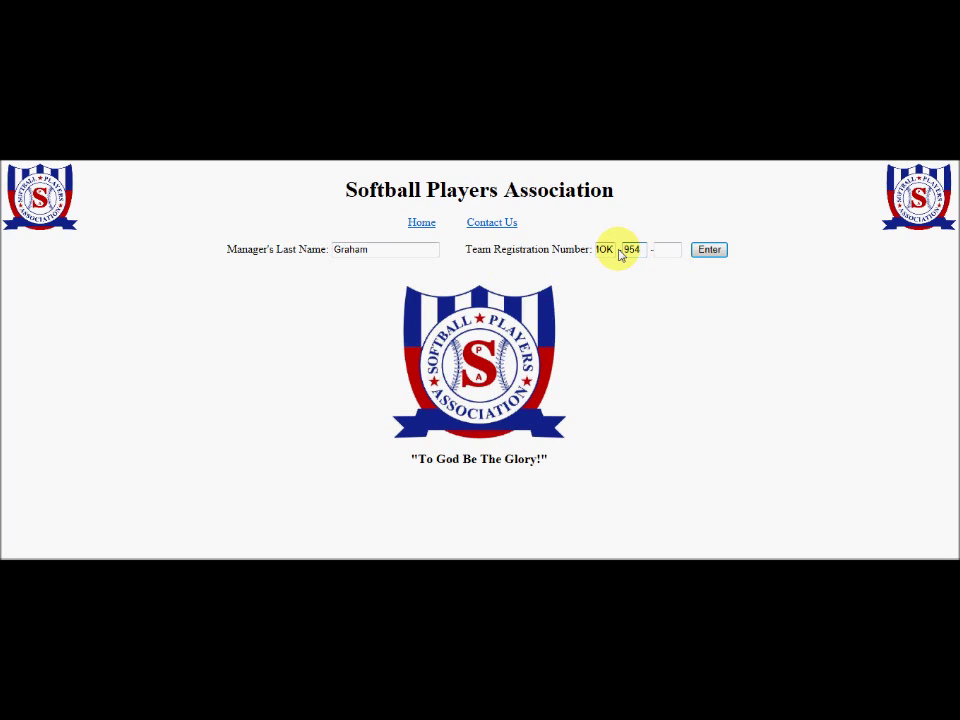
pyautogui.click(656, 251)
pyautogui.write('2012')
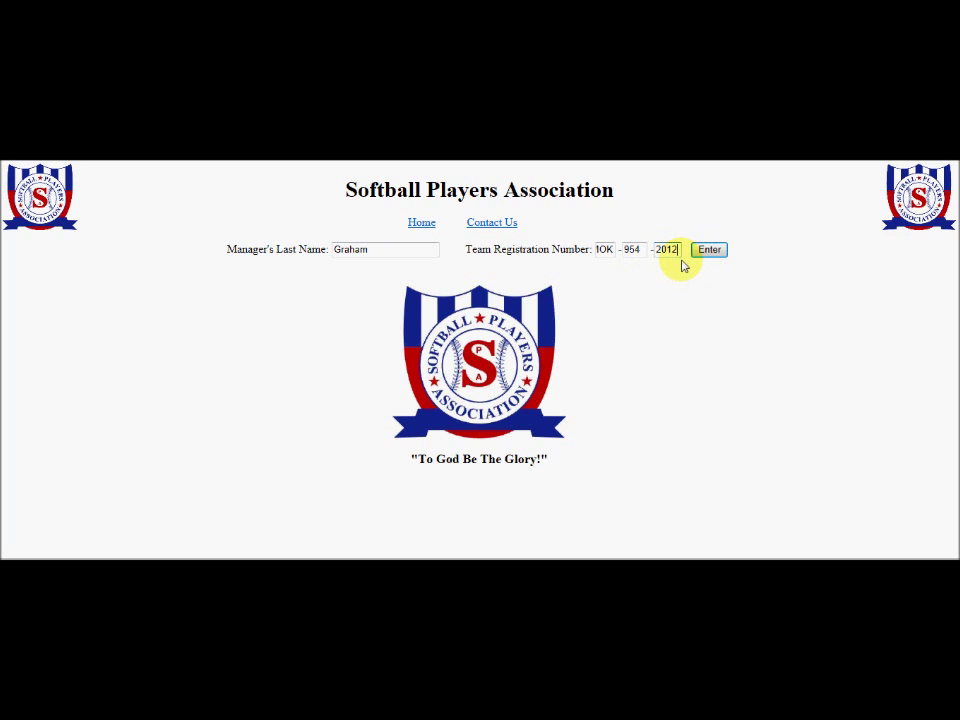
# Log in to the Team Test roster and open the add-new-player form.
pyautogui.click(709, 250)
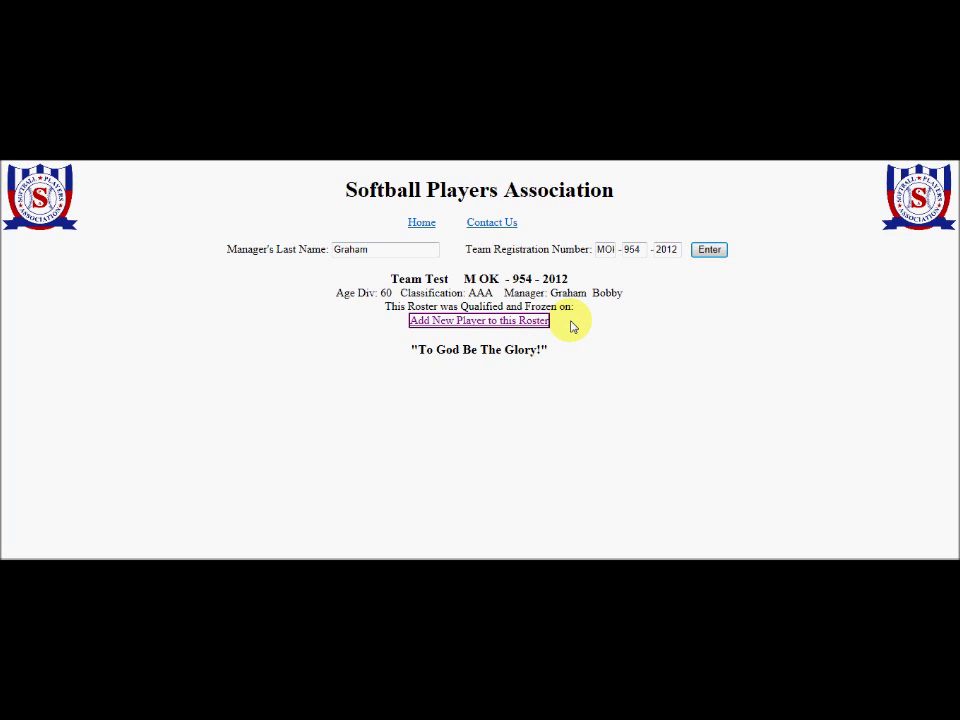
pyautogui.click(455, 322)
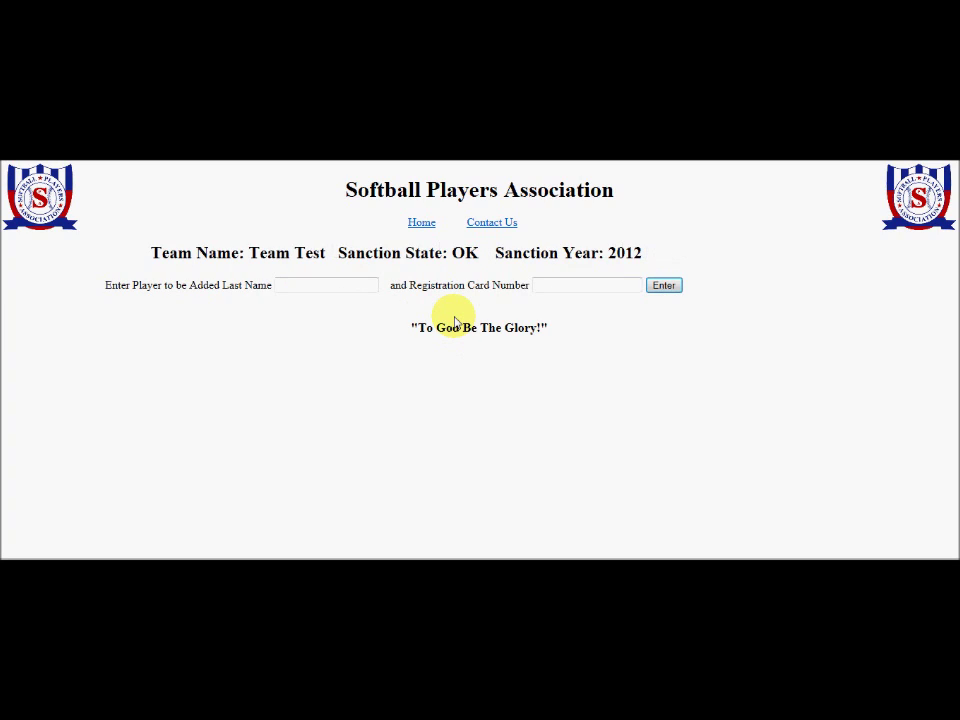
# Enter the new player's last name in the add-player form.
pyautogui.click(336, 287)
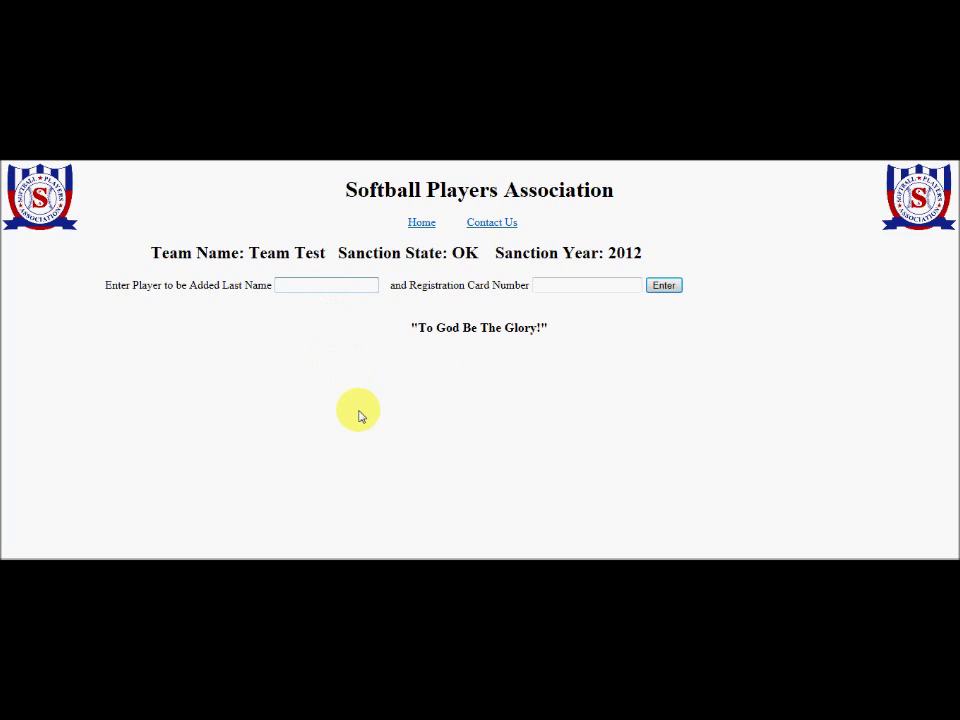
pyautogui.write('Coyote')
pyautogui.press('Tab')
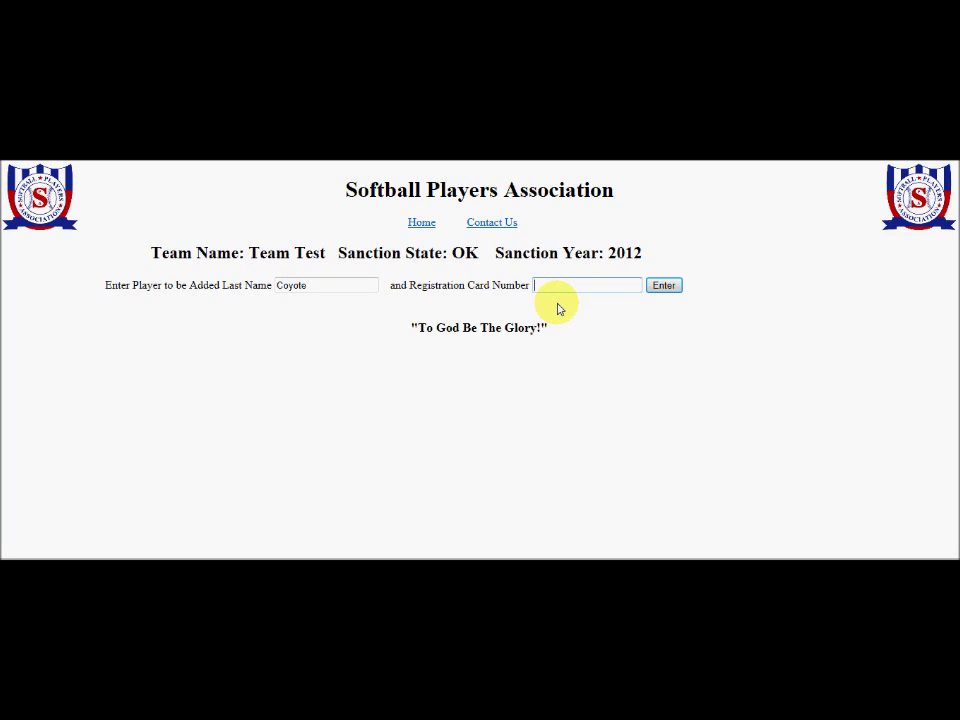
# Enter the player's registration card number and confirm adding them to Team Test.
pyautogui.write('052149-OK-7416')
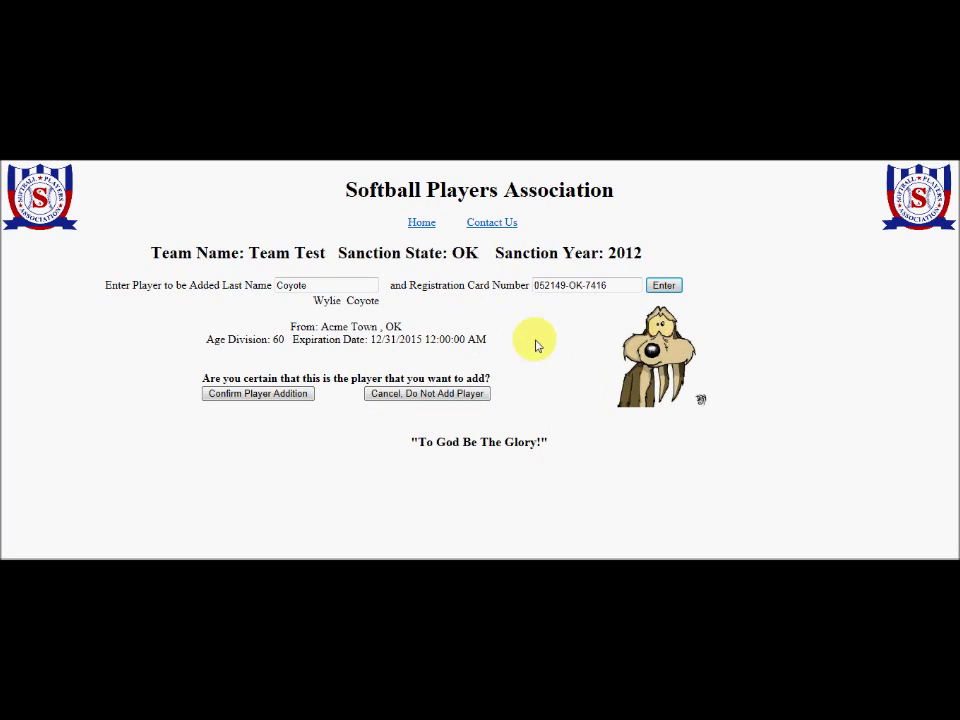
pyautogui.click(250, 394)
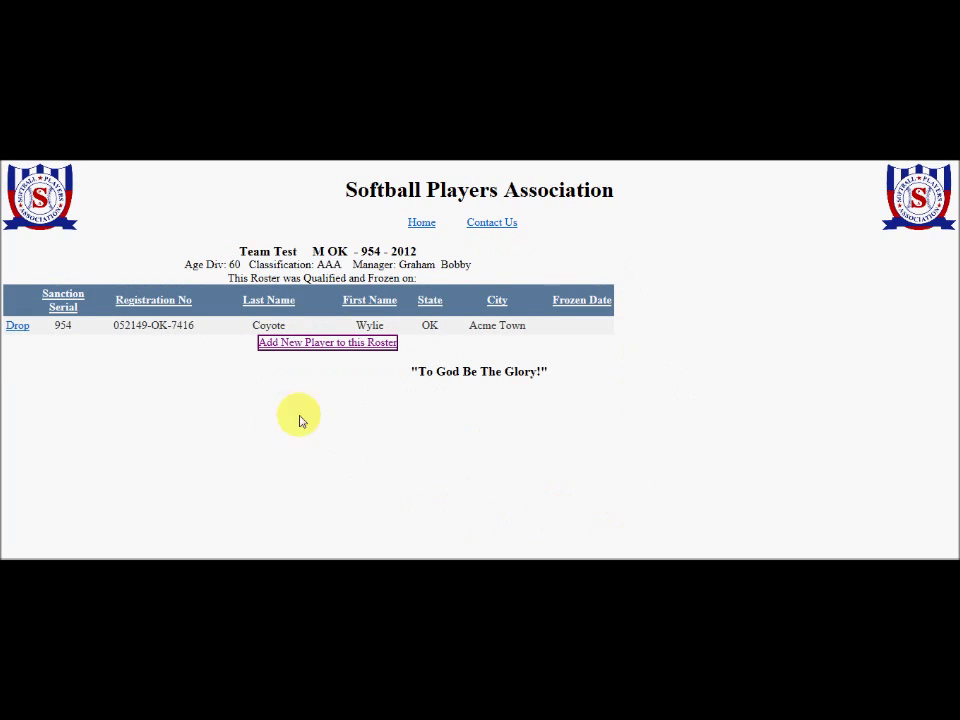
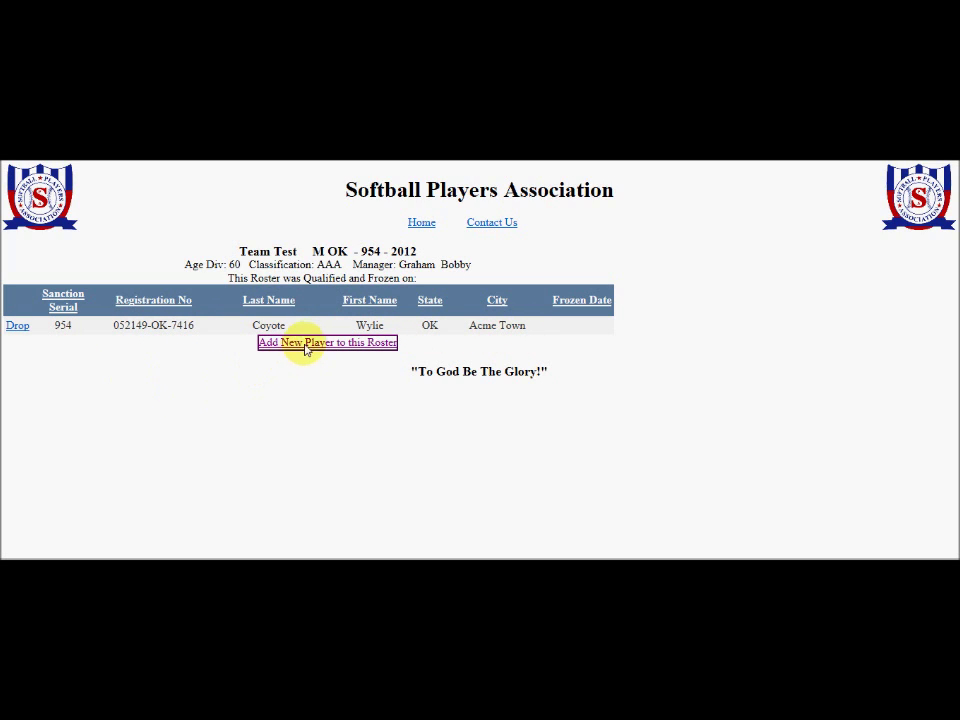
# Open the 'Add New Player to this Roster' form for Team Test.
pyautogui.click(303, 343)
# Look up the Anytown, OK player by last name and card number and confirm adding them.
pyautogui.click(292, 288)
pyautogui.write('dud')
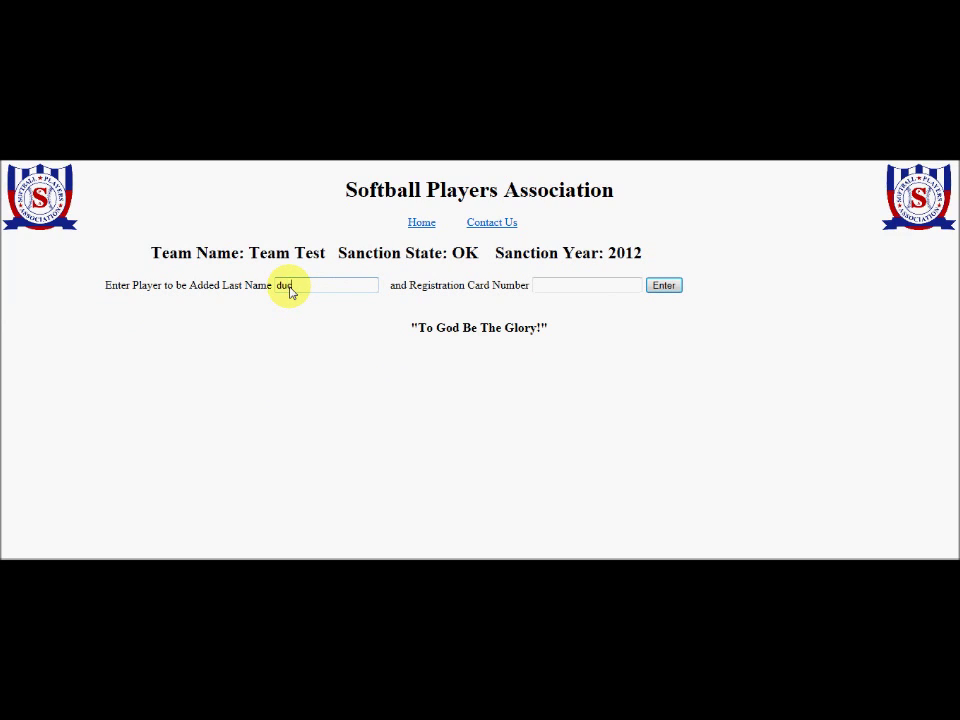
pyautogui.press('Tab')
pyautogui.write('04')
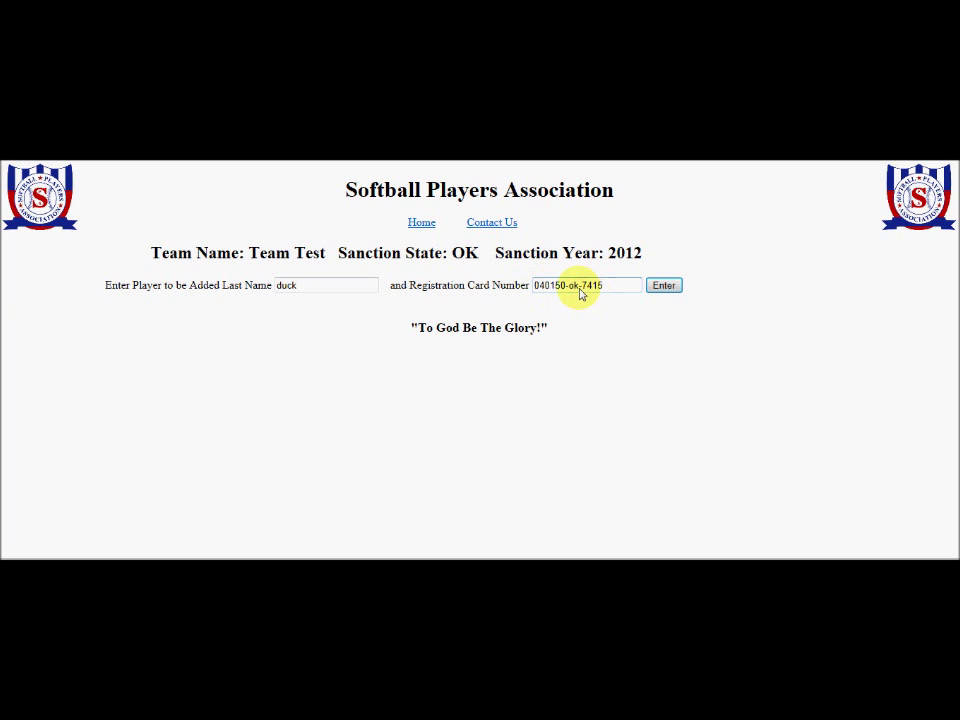
pyautogui.click(660, 287)
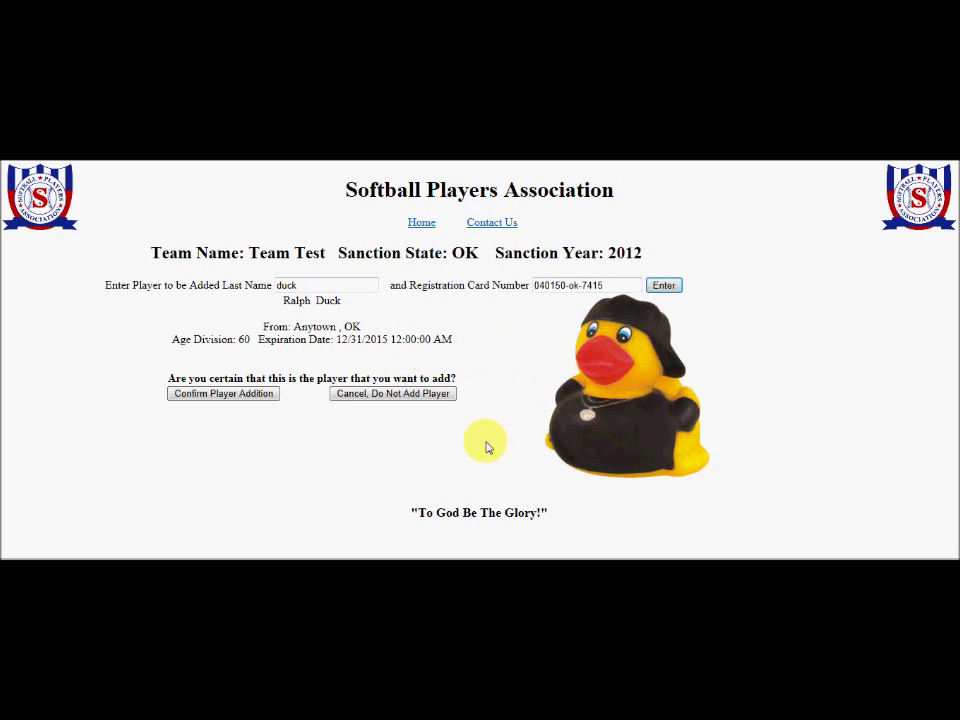
pyautogui.click(218, 395)
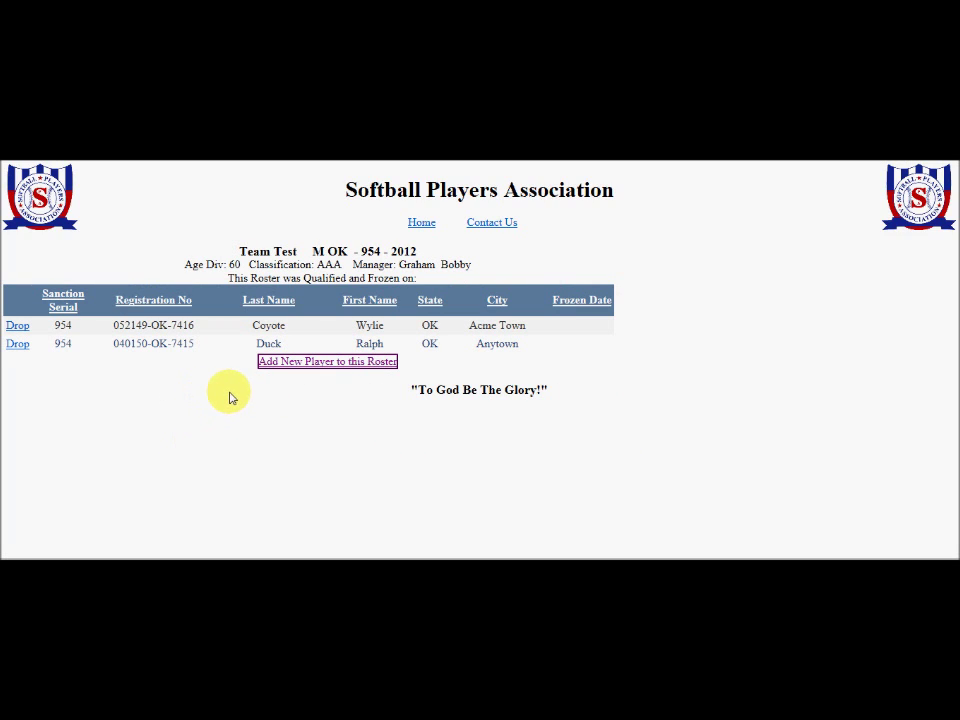
pyautogui.click(303, 360)
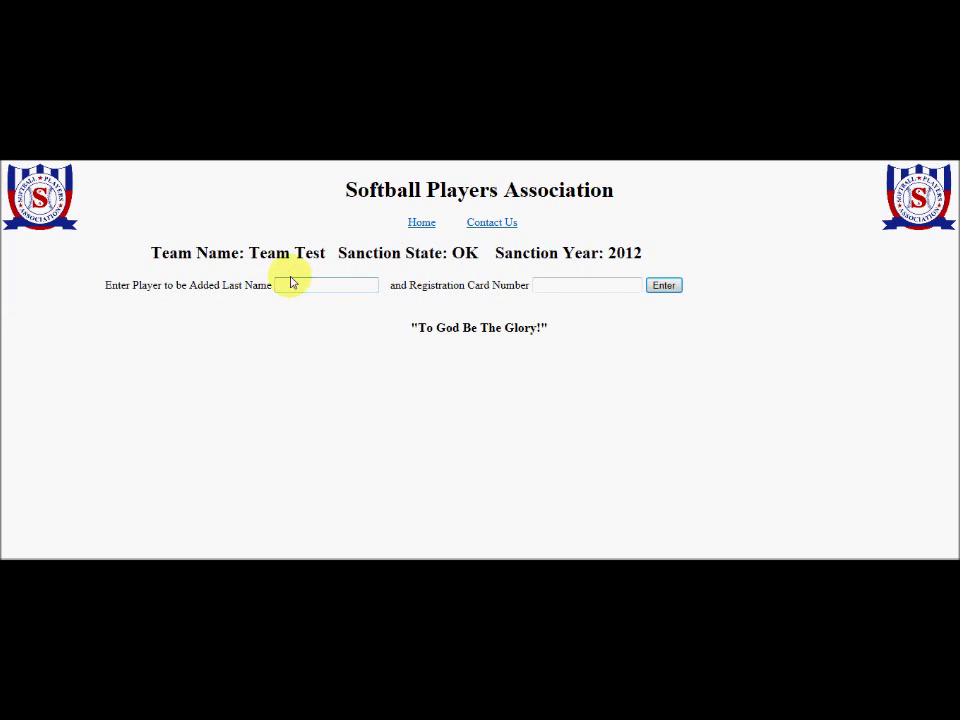
# Enter the Mustang, OK player's last name and registration card number and look them up.
pyautogui.click(291, 283)
pyautogui.write('Hooks')
pyautogui.press('Tab')
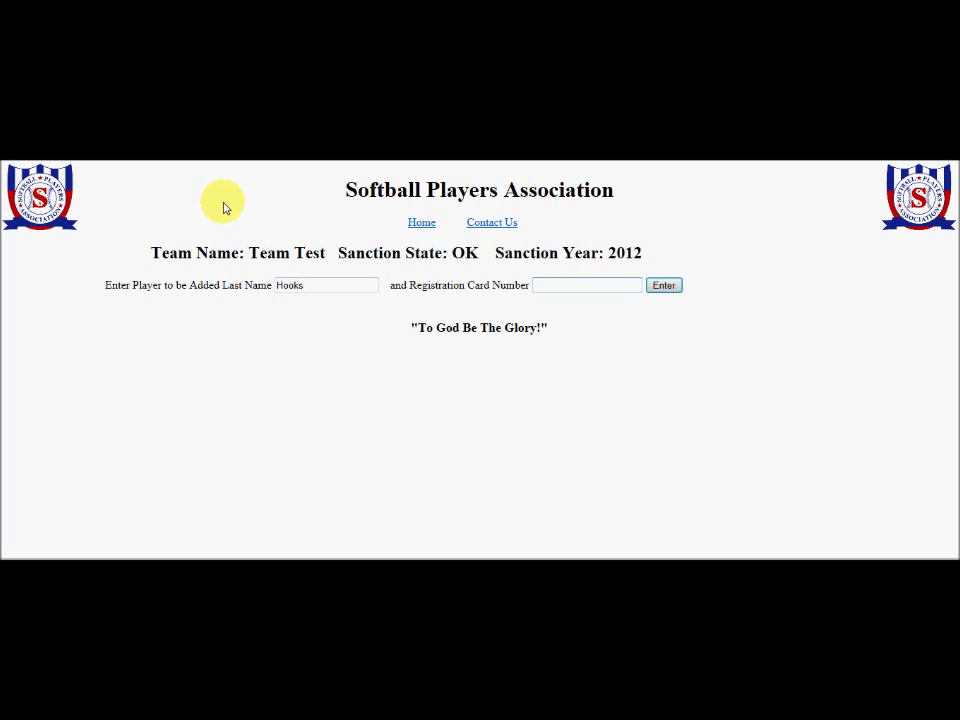
pyautogui.write('040145-ok-7417')
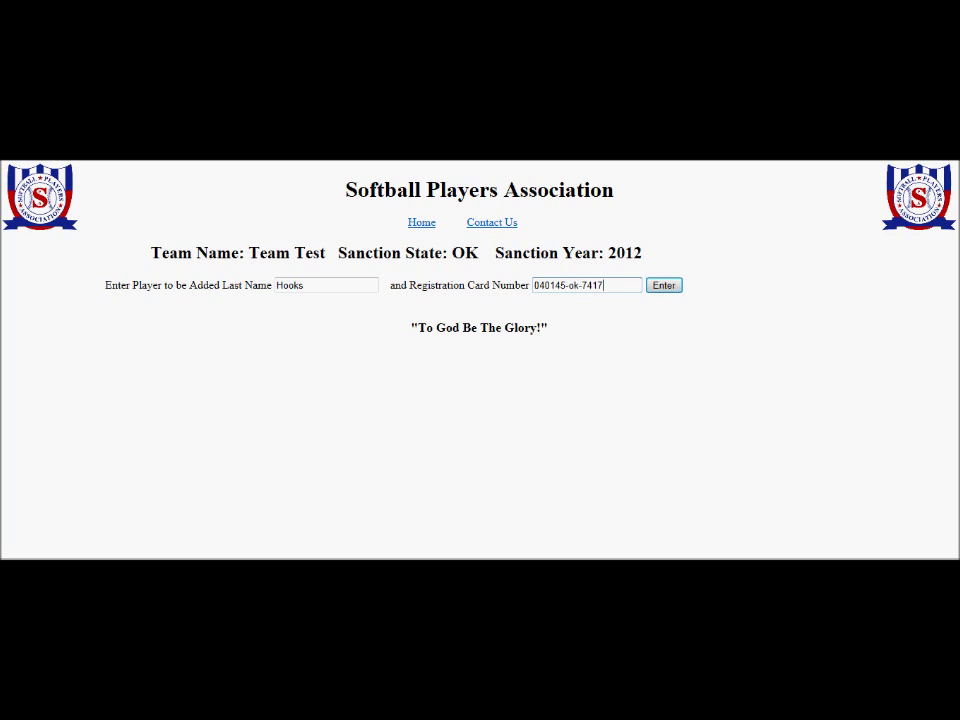
pyautogui.click(664, 290)
# Correct the mistyped card-number digit, confirm adding the Mustang player, then start dropping the Anytown player.
pyautogui.click(544, 288)
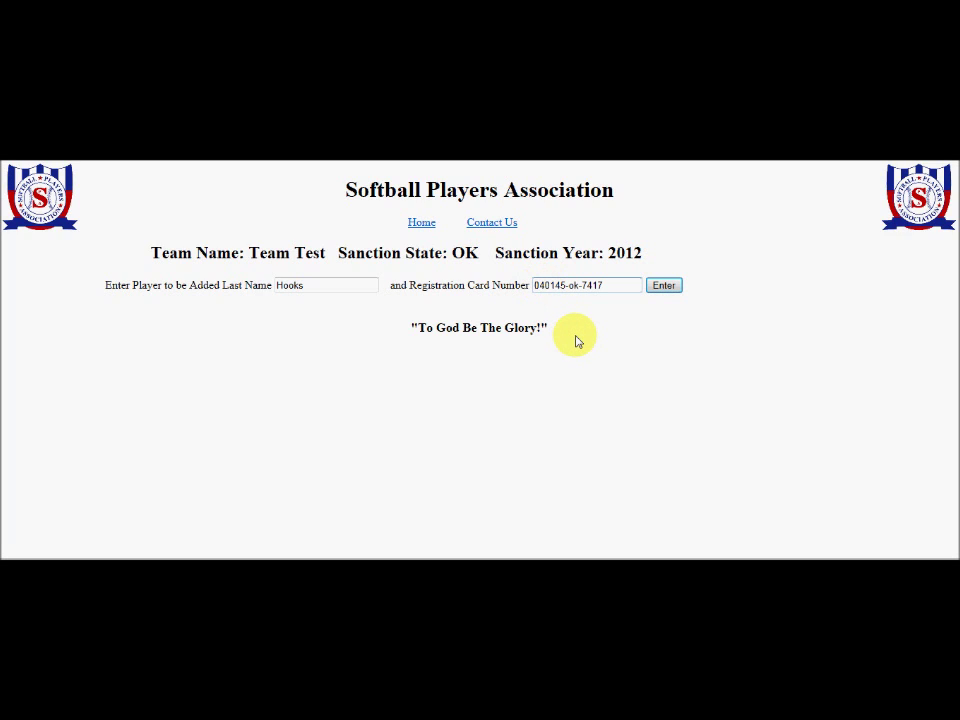
pyautogui.press('Delete')
pyautogui.write('1')
pyautogui.click(664, 285)
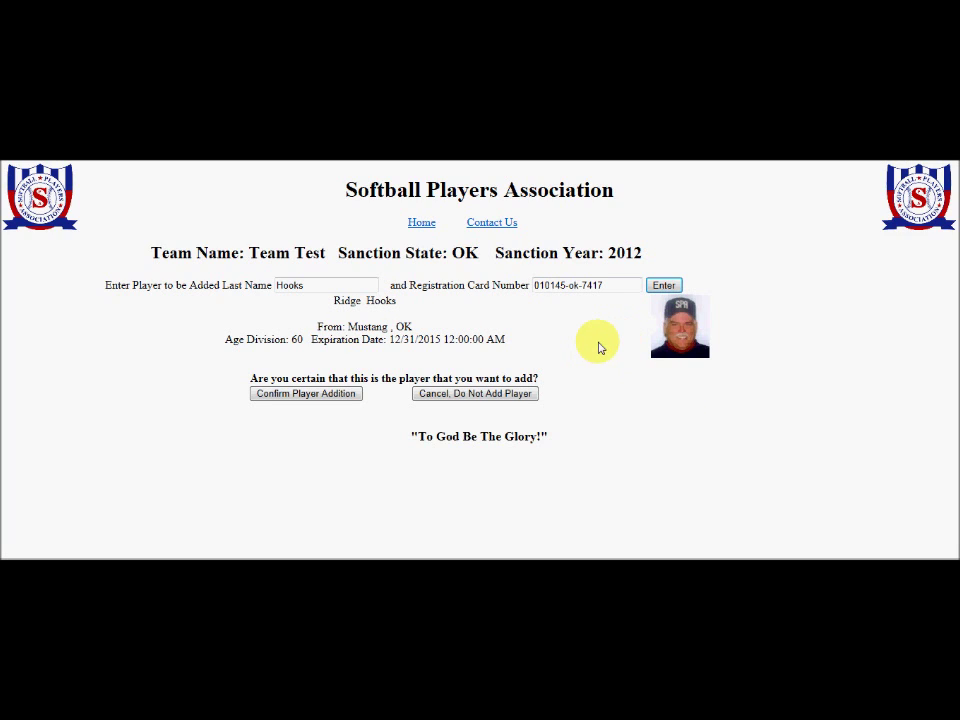
pyautogui.click(322, 394)
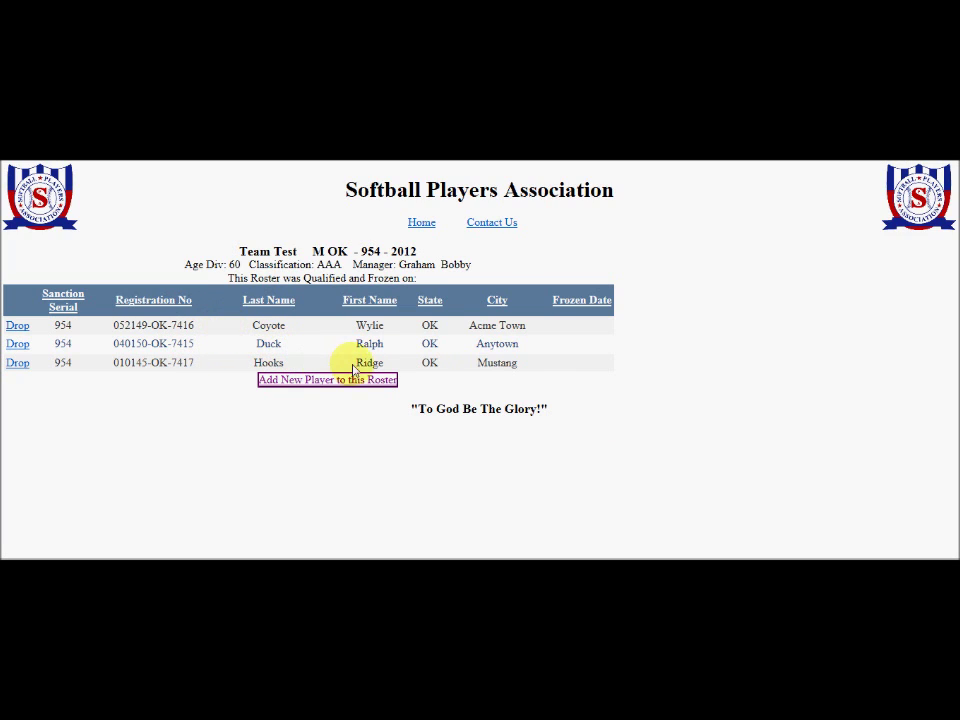
pyautogui.click(18, 345)
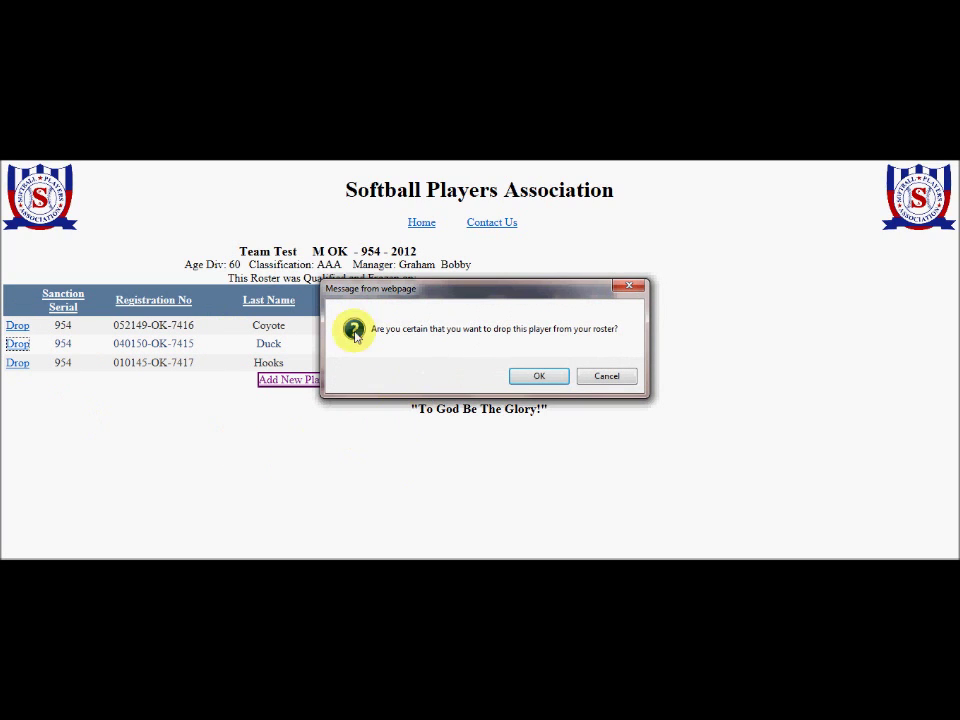
# Confirm dropping the Anytown player, leaving two players on the Team Test roster.
pyautogui.click(538, 377)
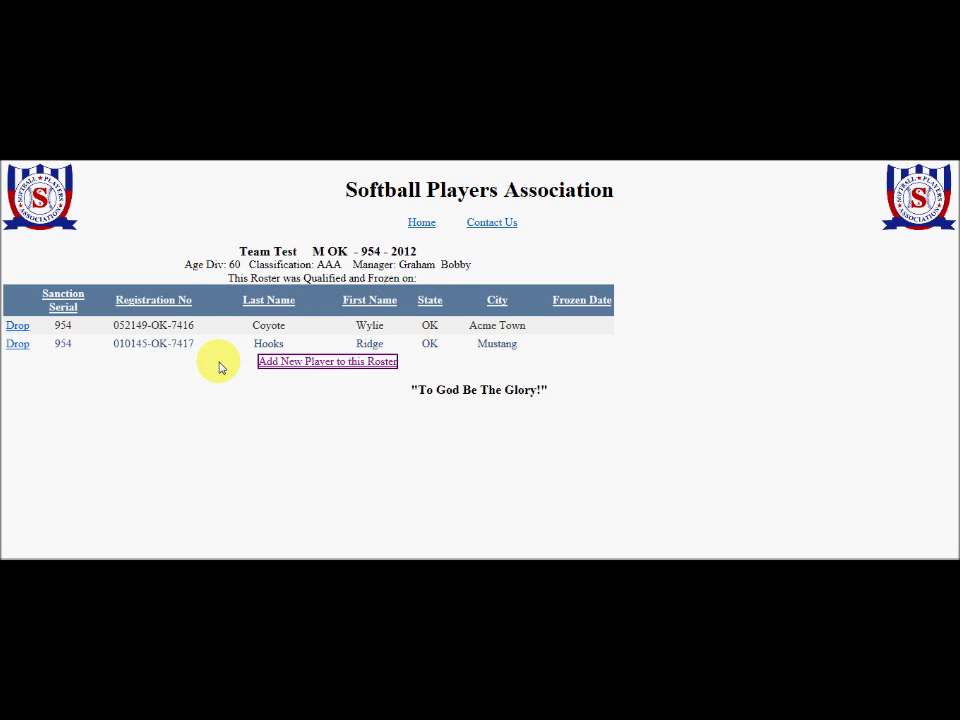
pyautogui.click(272, 362)
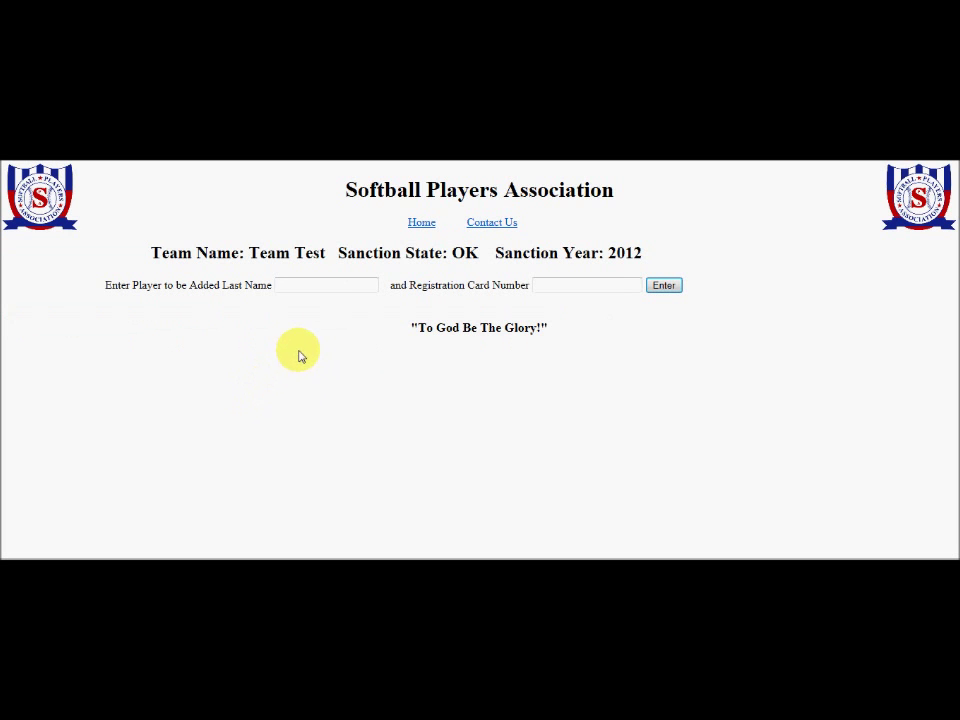
# Try adding the age-50 Somewhere, OK player, get rejected as too young, and cancel.
pyautogui.click(313, 287)
pyautogui.write('young')
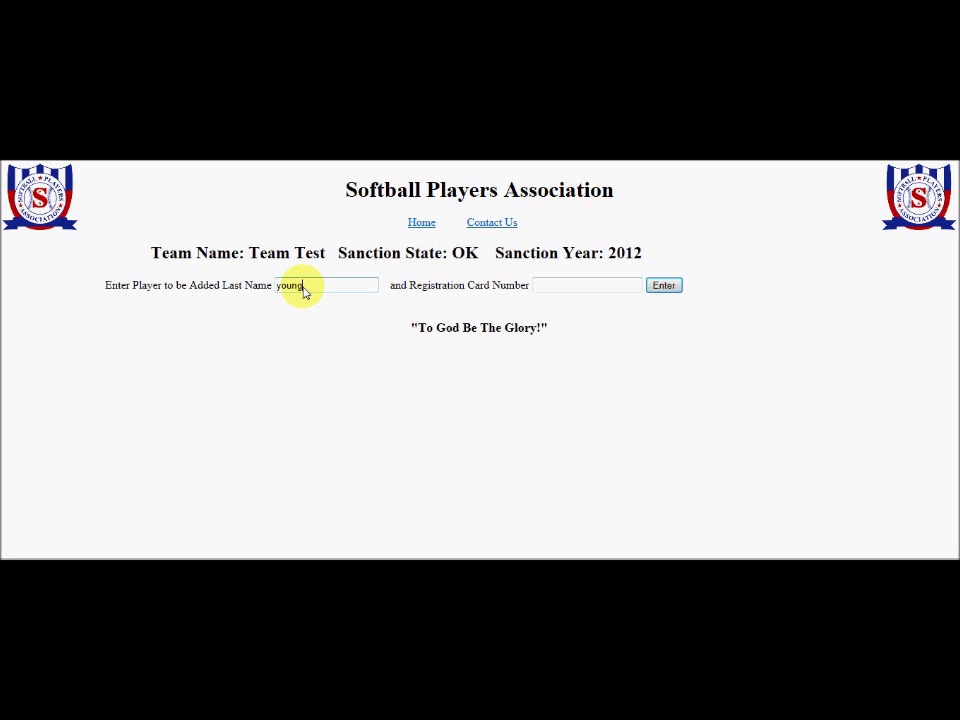
pyautogui.press('BackSpace')
pyautogui.press('BackSpace')
pyautogui.press('BackSpace')
pyautogui.press('BackSpace')
pyautogui.press('BackSpace')
pyautogui.write('guy')
pyautogui.press('Tab')
pyautogui.write('0401')
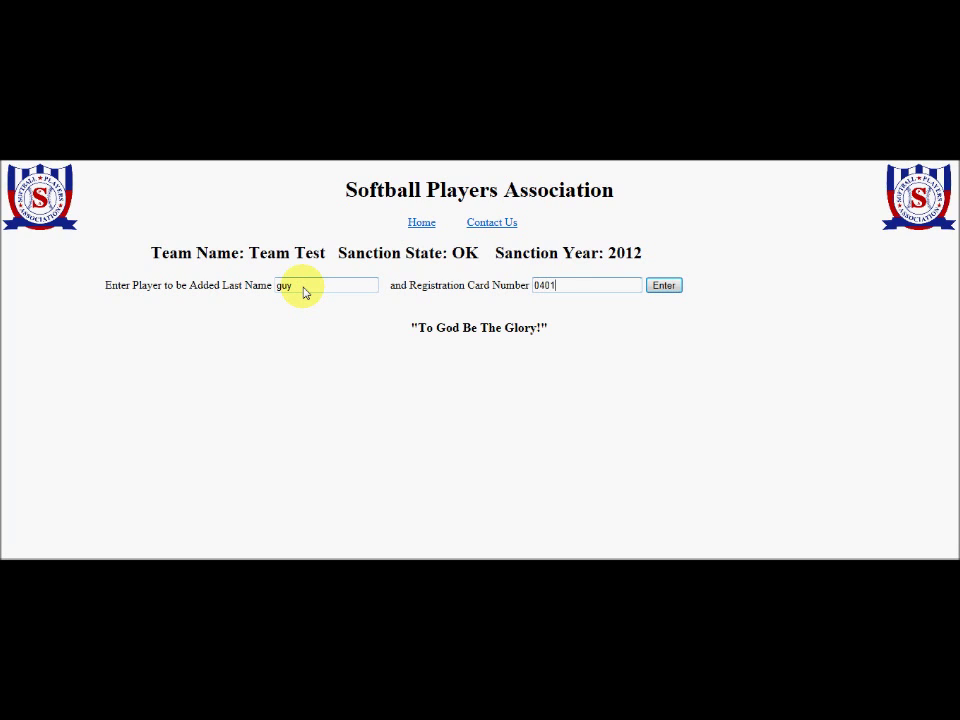
pyautogui.write('59-ok-7418')
pyautogui.click(665, 286)
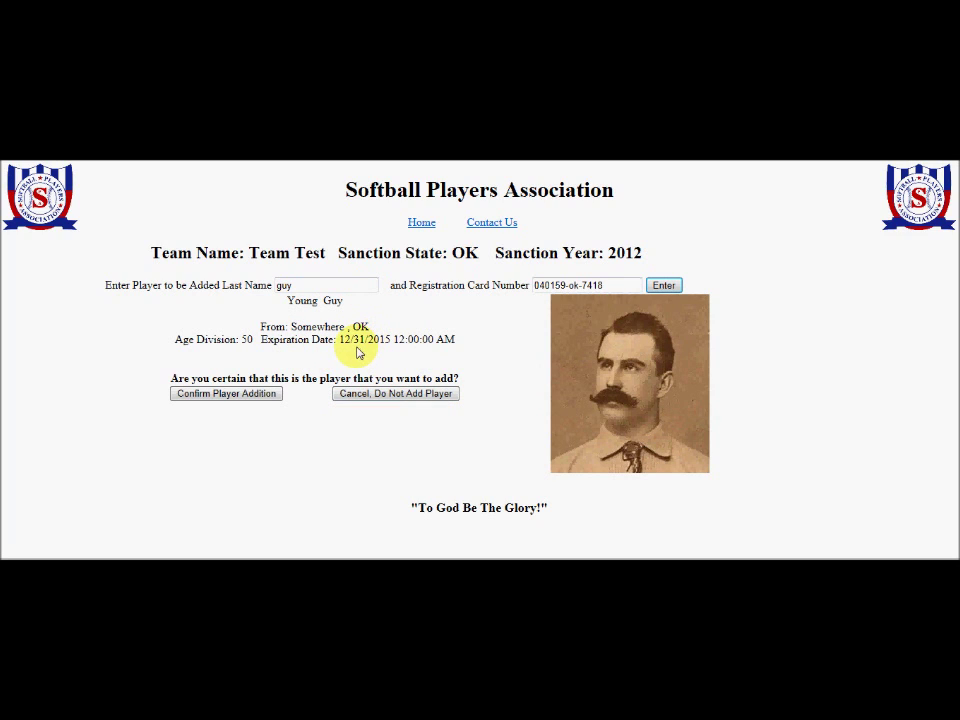
pyautogui.click(265, 393)
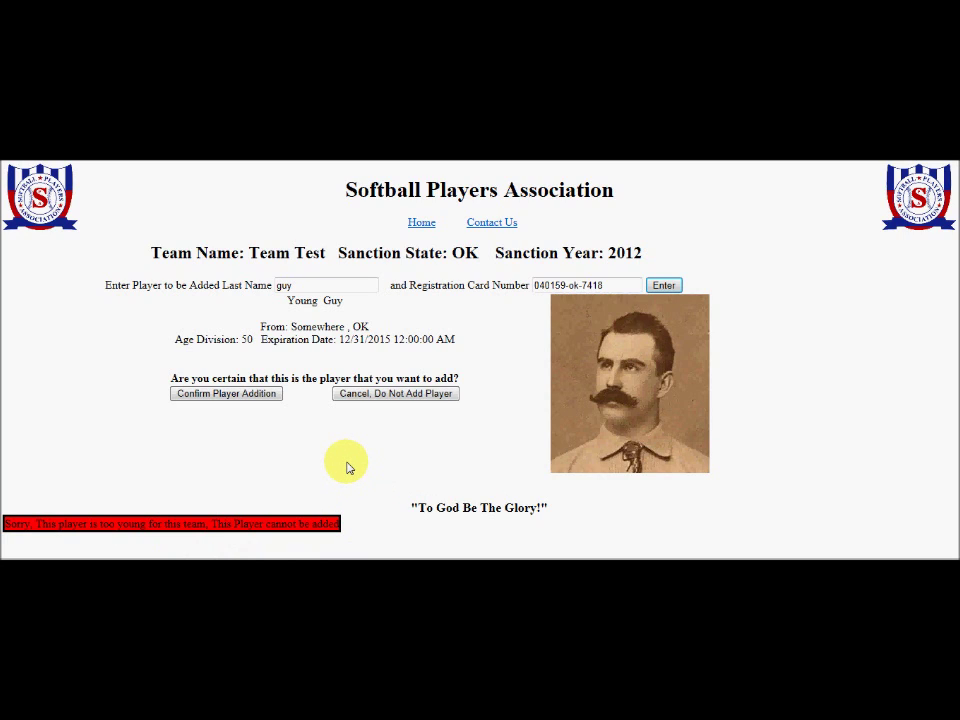
pyautogui.click(378, 396)
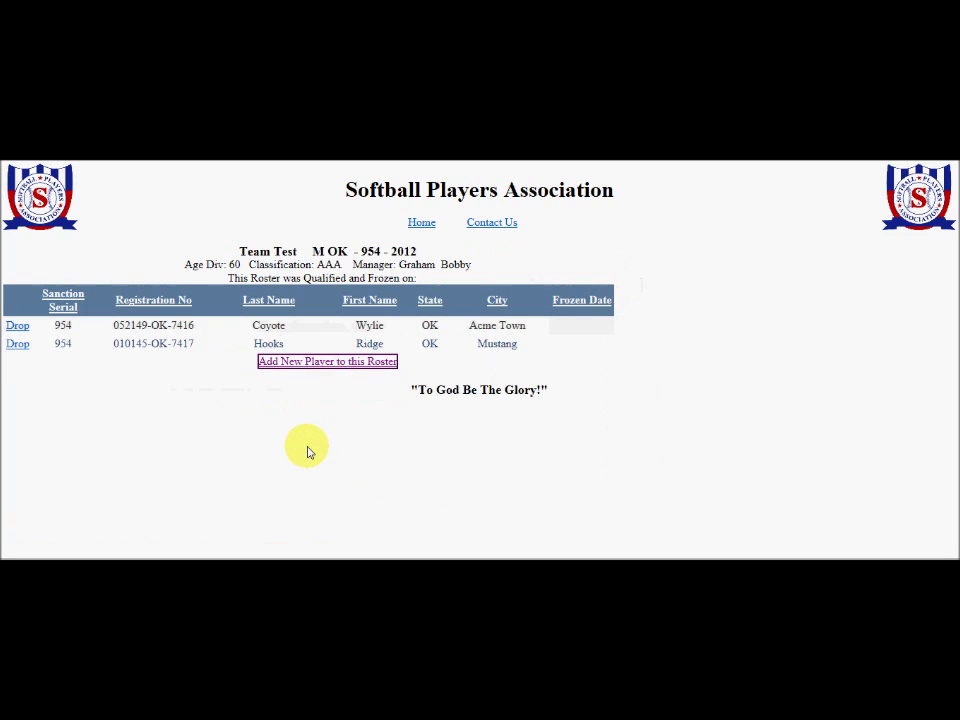
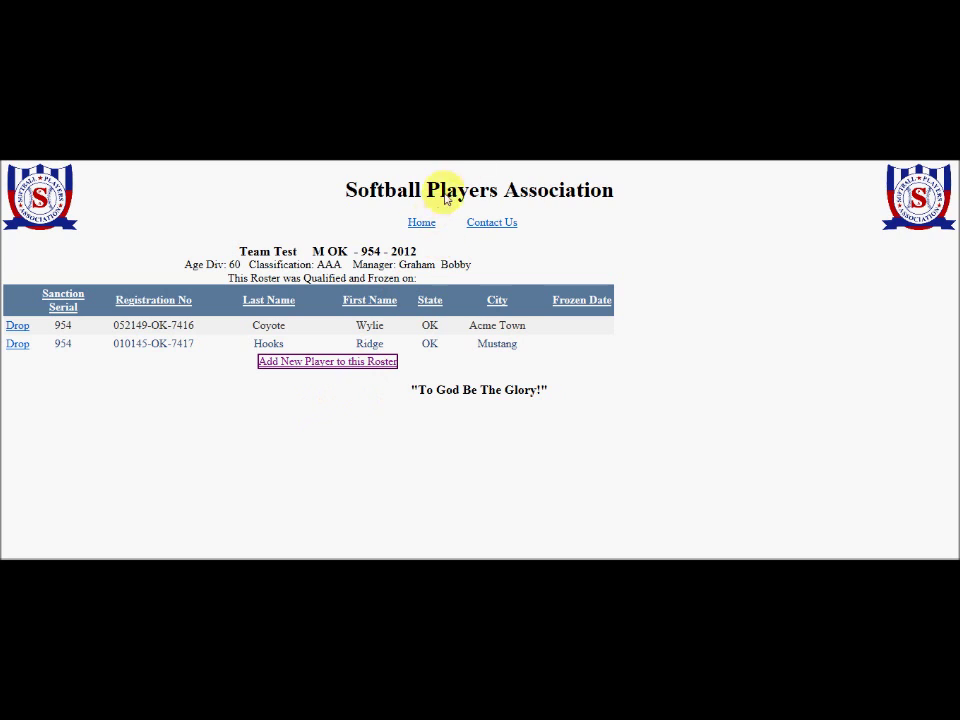
# Go back from the roster system to the association's main home page.
pyautogui.hotkey('alt', 'Left')
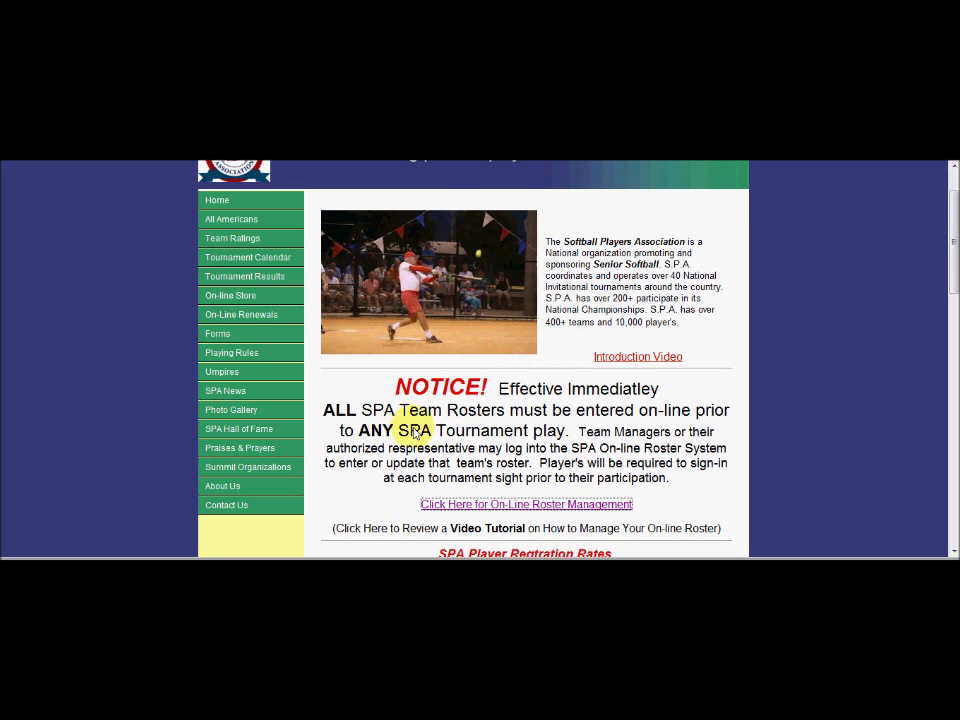
# Open SPA Team Ratings and scroll down to the Team Test row (60 division, OK, 2012, AAA).
pyautogui.click(228, 239)
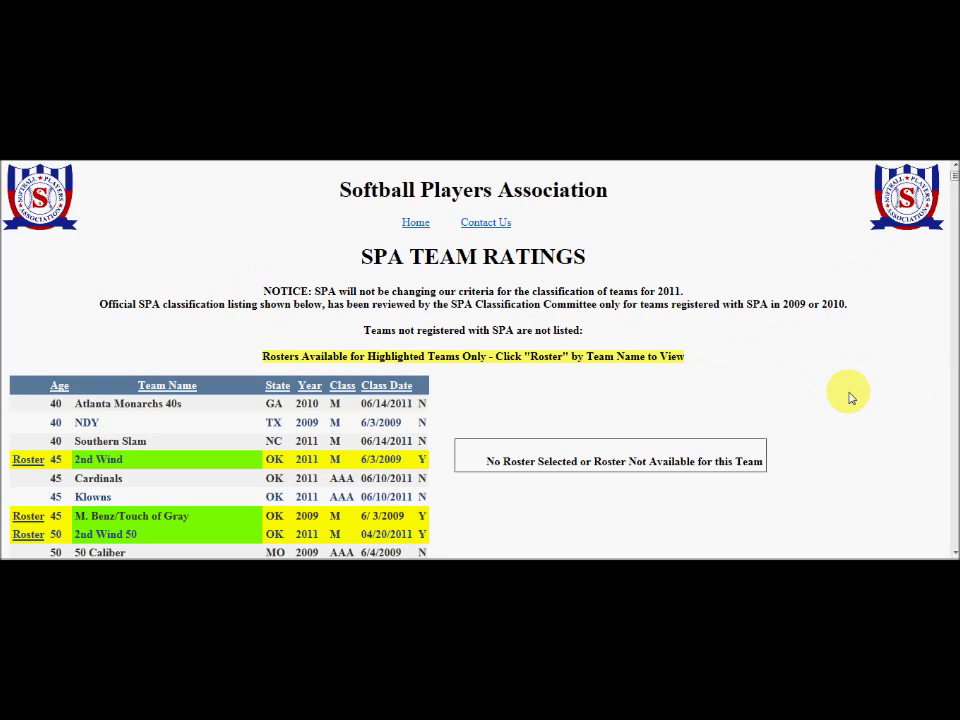
pyautogui.scroll(-7, 849, 396)
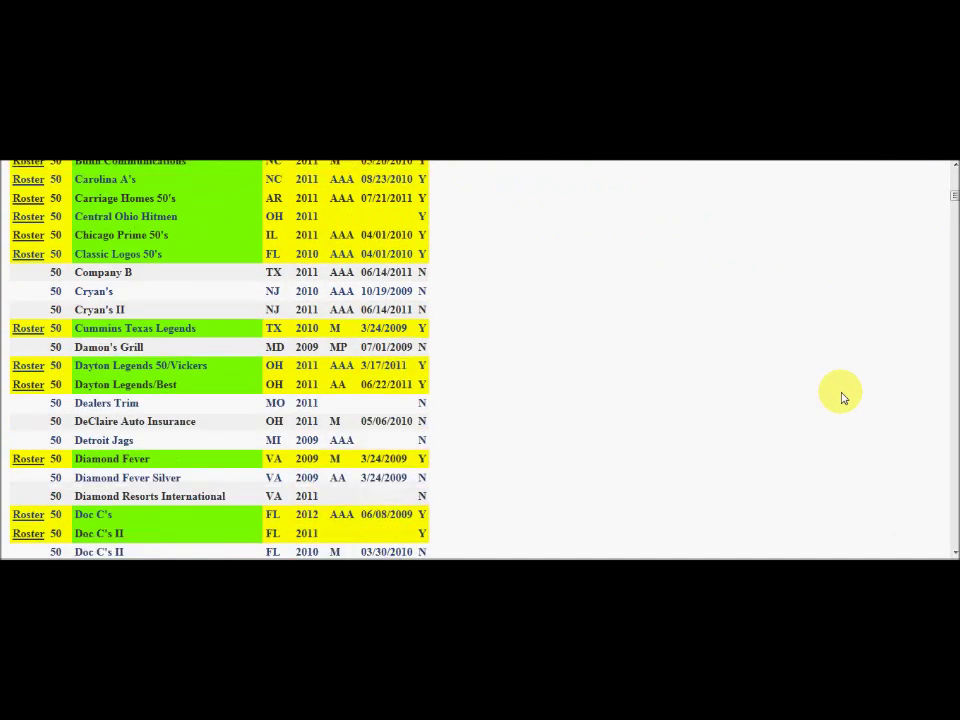
pyautogui.scroll(-15, 843, 398)
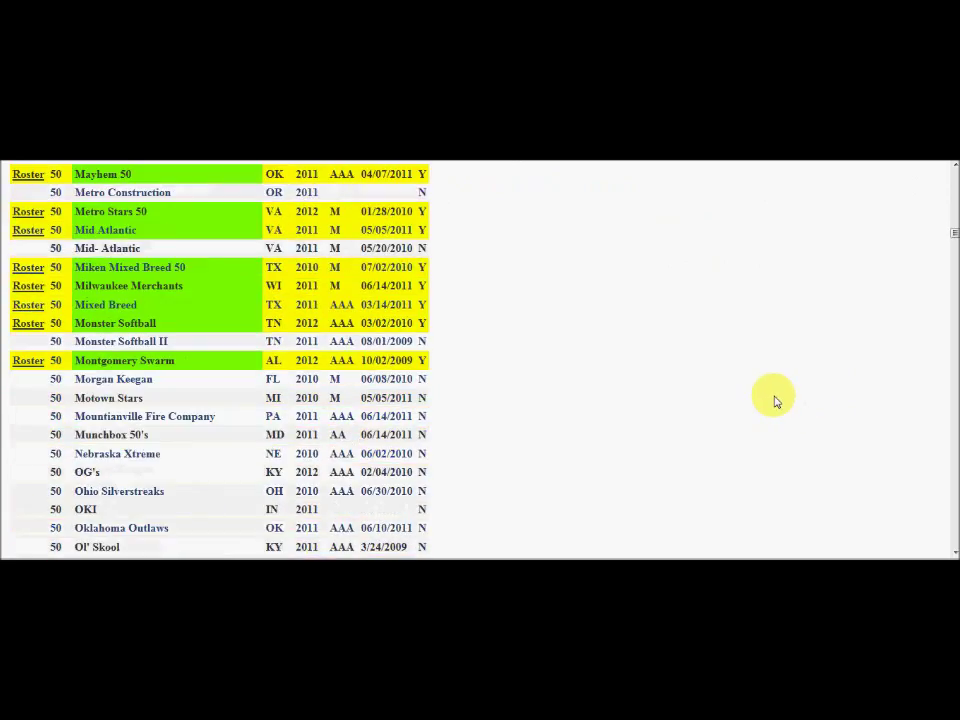
pyautogui.scroll(-10, 776, 400)
pyautogui.scroll(-1, 855, 380)
pyautogui.scroll(-15, 855, 380)
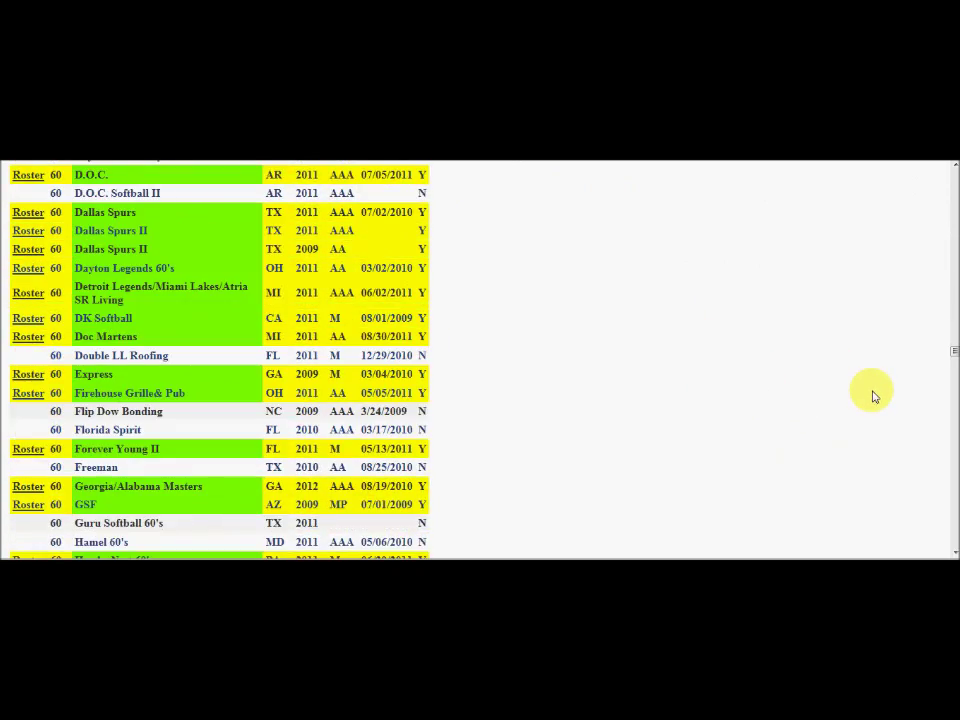
pyautogui.scroll(-15, 872, 397)
pyautogui.scroll(-15, 866, 400)
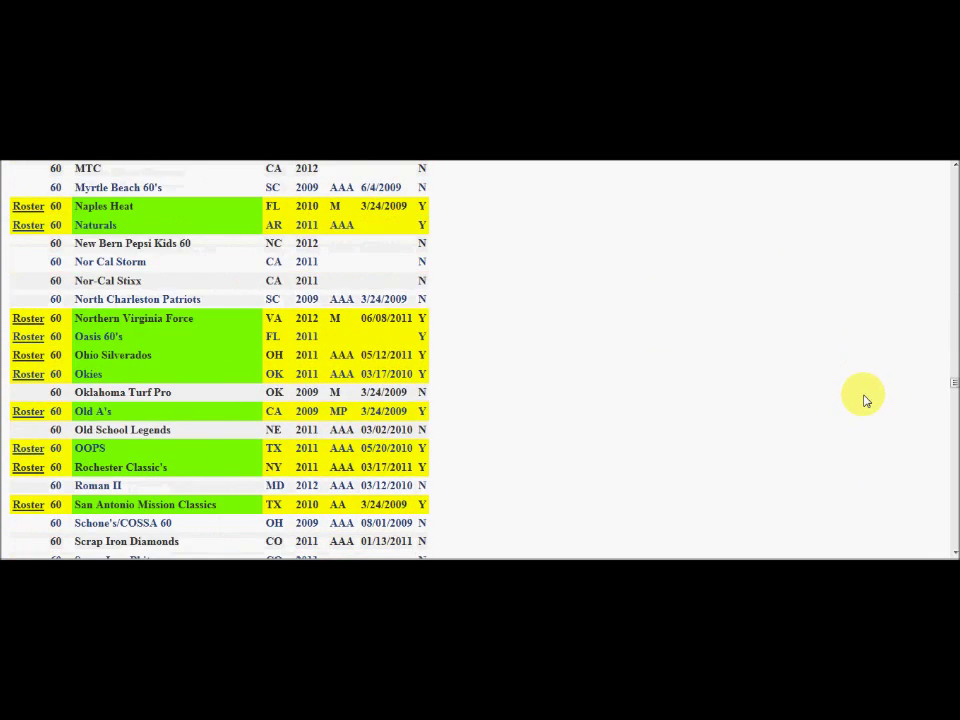
pyautogui.scroll(-5, 862, 402)
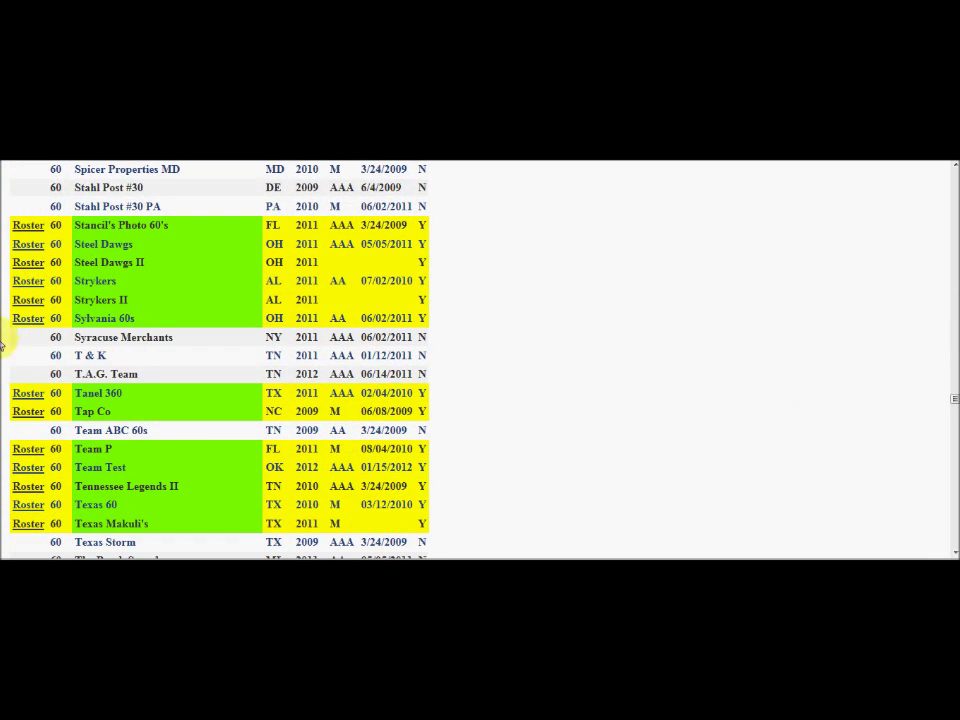
# Display Team Test's roster in the Selected Team Roster panel, showing its two Oklahoma players.
pyautogui.click(22, 467)
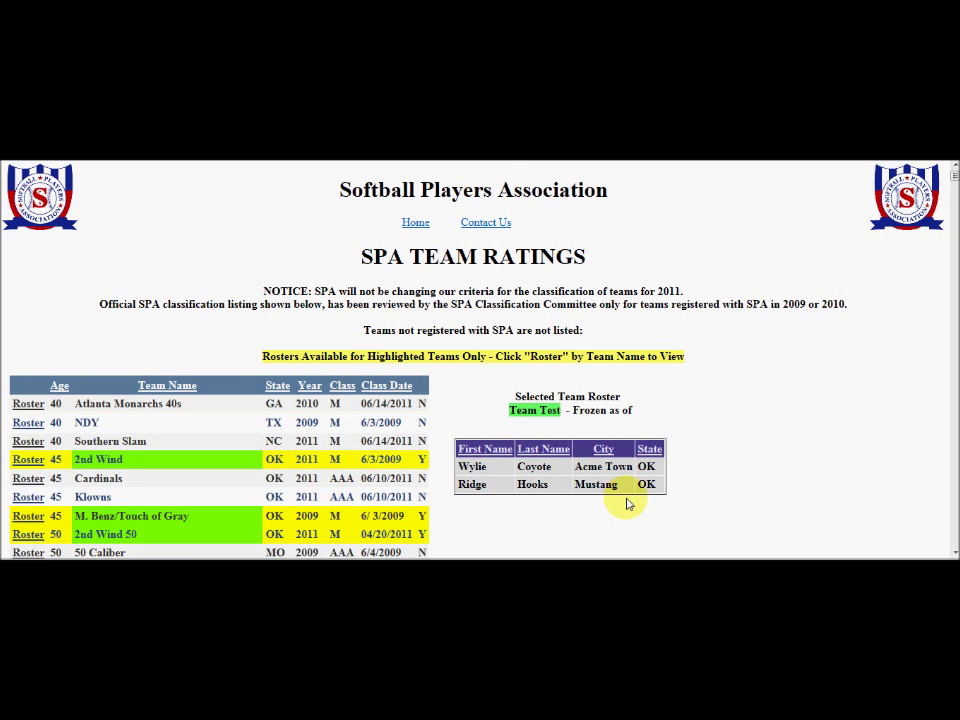
pyautogui.scroll(-1, 620, 500)
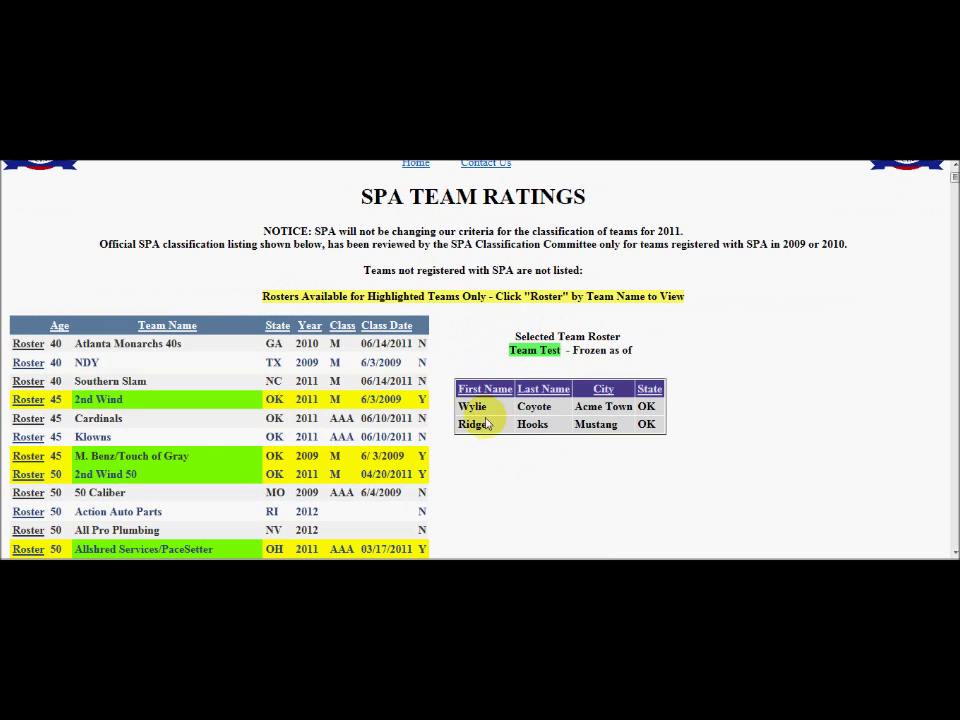